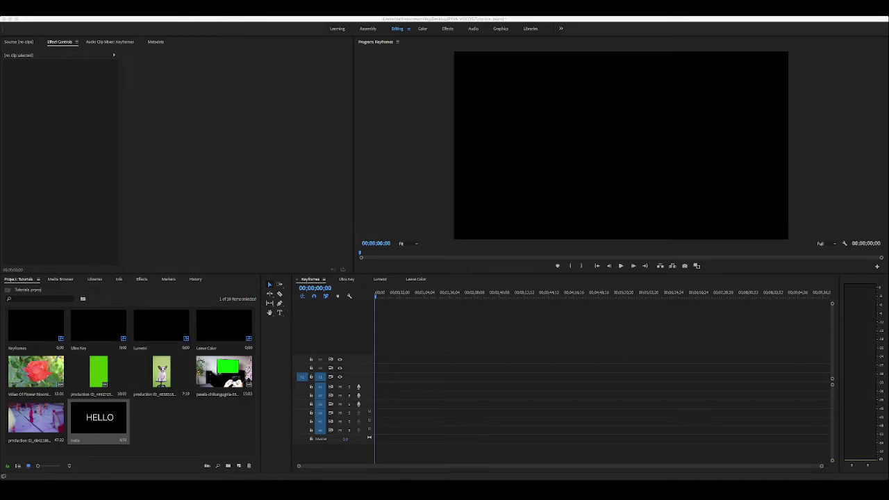
Step: Place the HELLO title clip from the project bin at the start of the Keyframes sequence
left_click(222, 160)
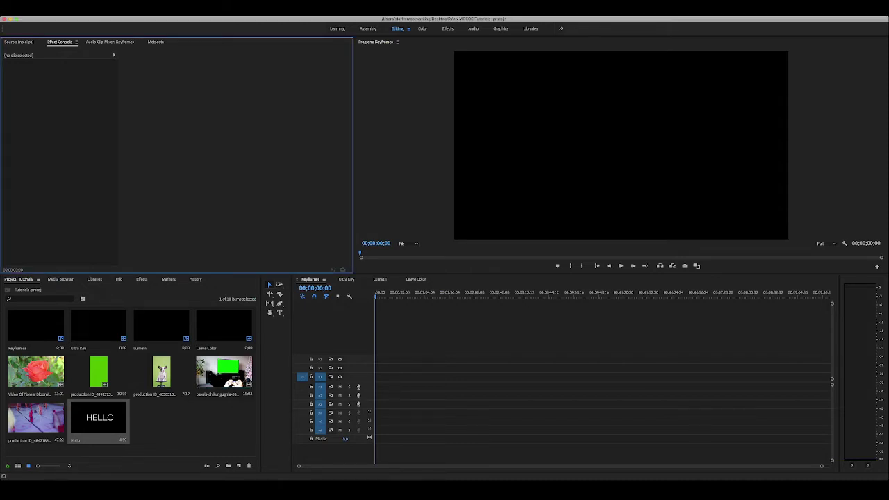
key("super+Tab")
key("super+Tab")
left_click_drag(100, 417, 390, 376)
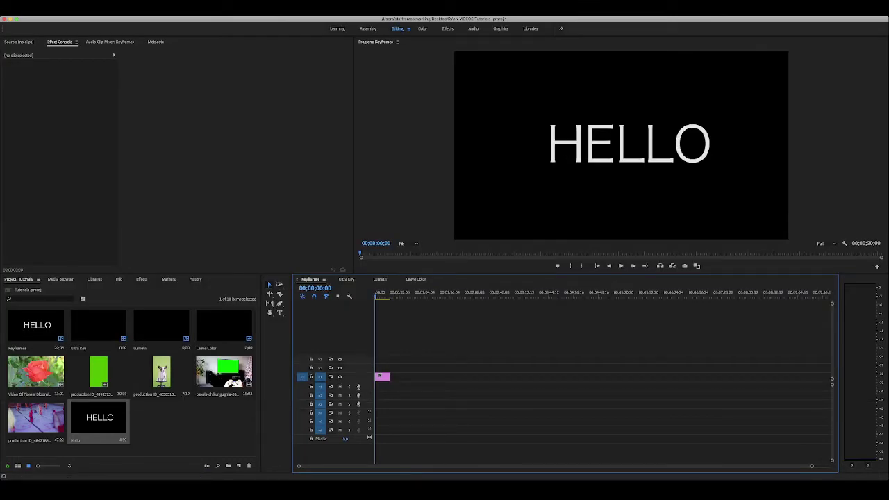
left_click_drag(811, 466, 593, 466)
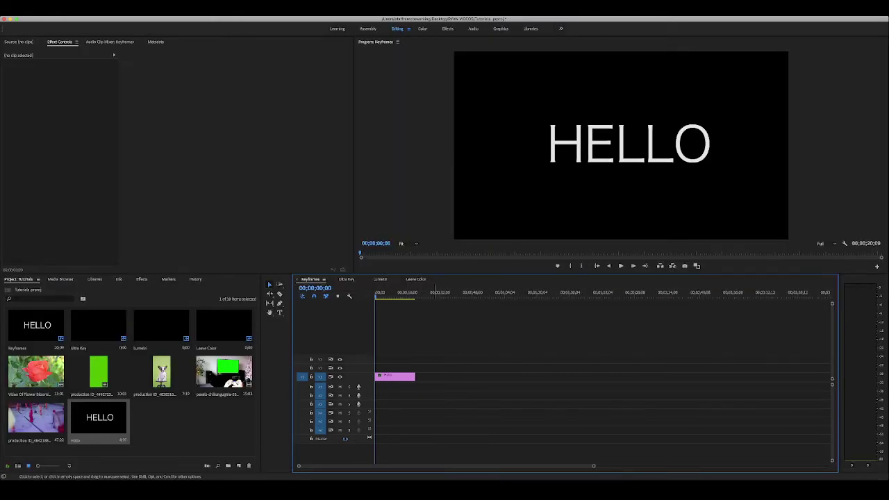
Step: Play the first few seconds of the HELLO clip and return the playhead to the start
key("space")
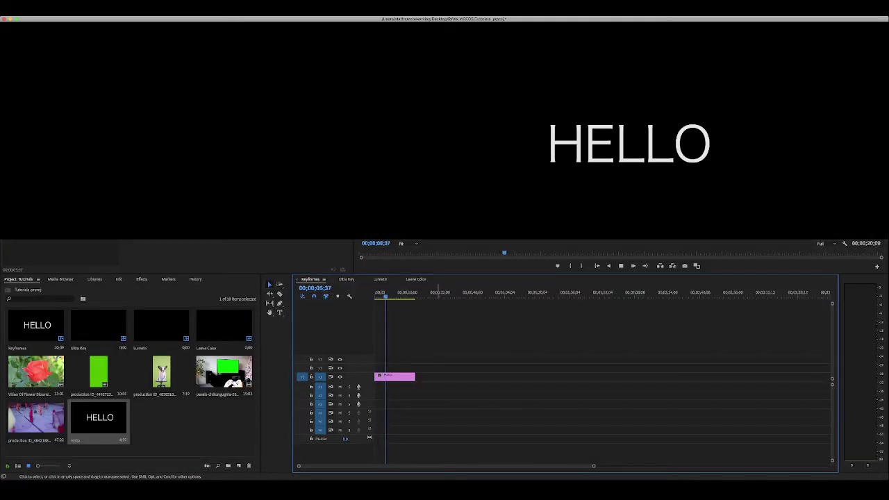
key("space")
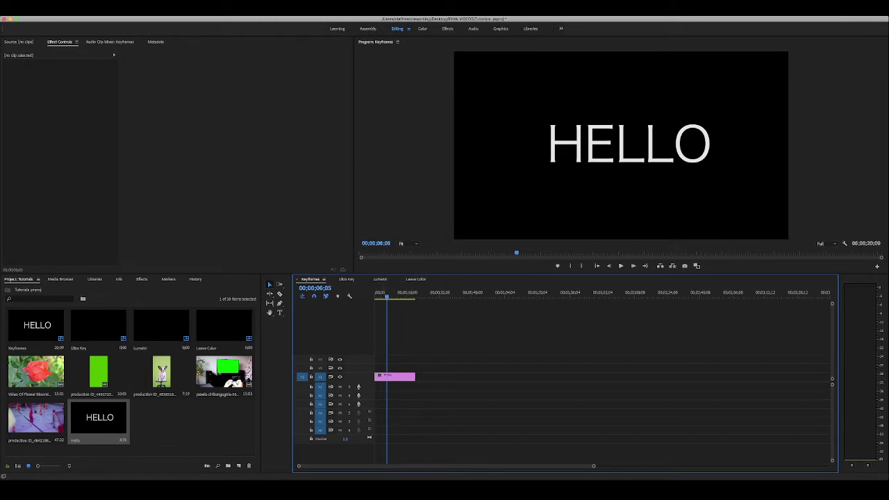
key("Home")
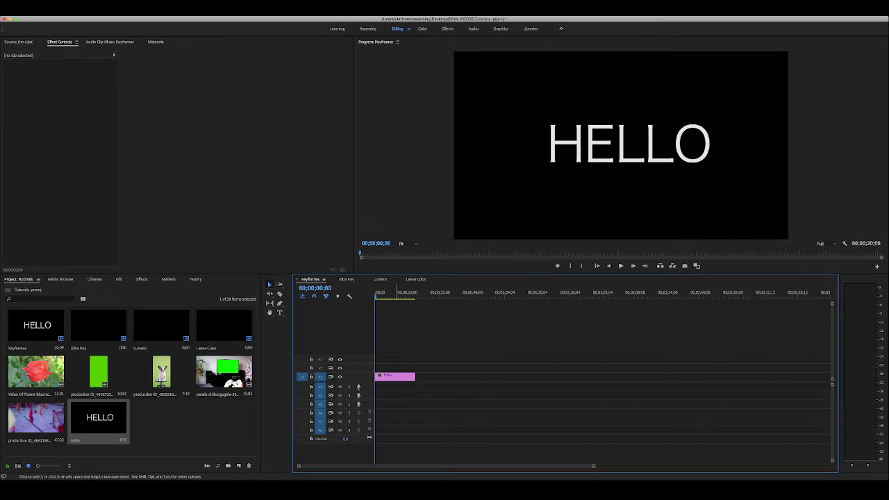
Step: Select the HELLO clip in the sequence and expand its Motion and Opacity properties
left_click(398, 378)
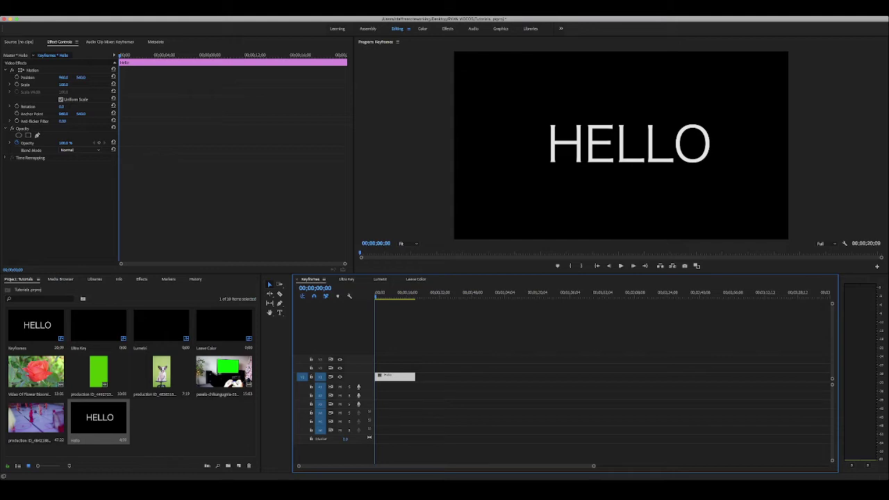
left_click(6, 70)
left_click(5, 77)
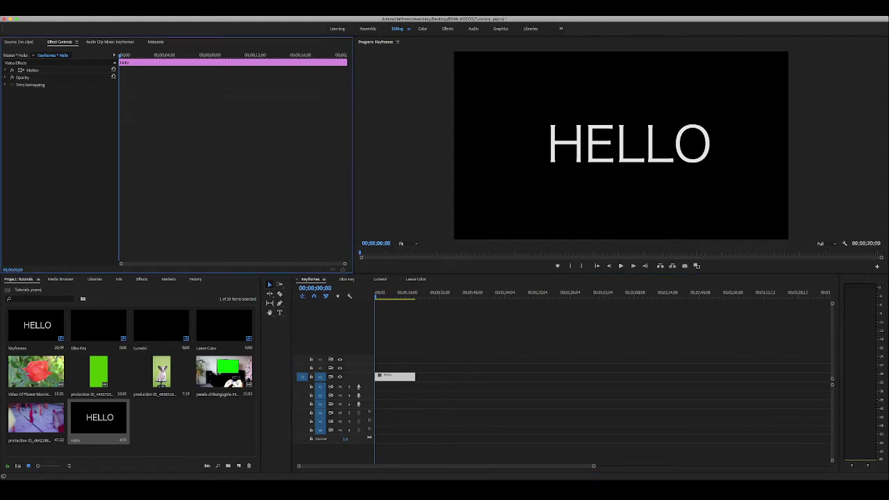
left_click(5, 70)
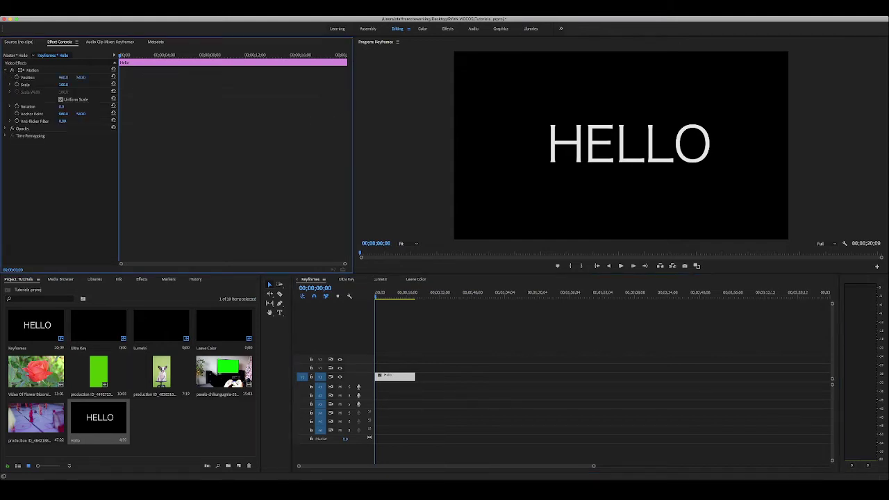
left_click(5, 129)
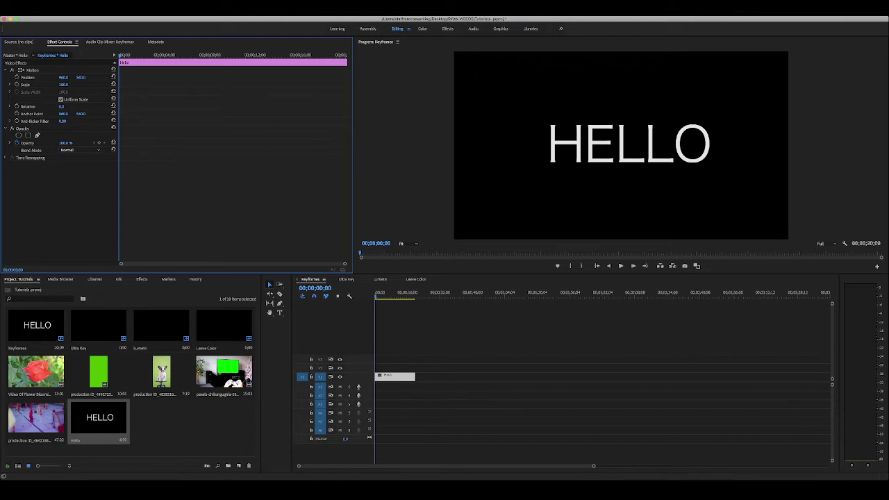
Step: Keyframe the clip's horizontal Position, starting at 00;00, with about 1180 at 01;19 and about 635 at 02;20
key("space")
key("Home")
left_click(17, 77)
key("space")
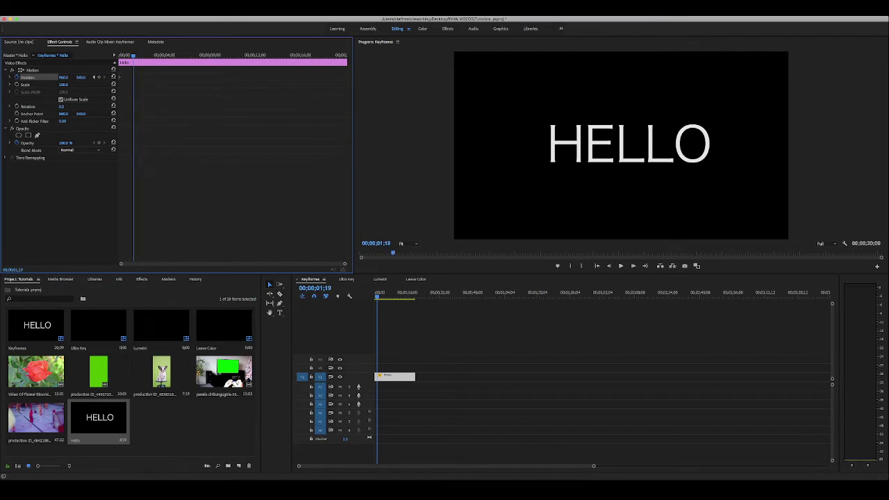
left_click_drag(63, 77, 134, 77)
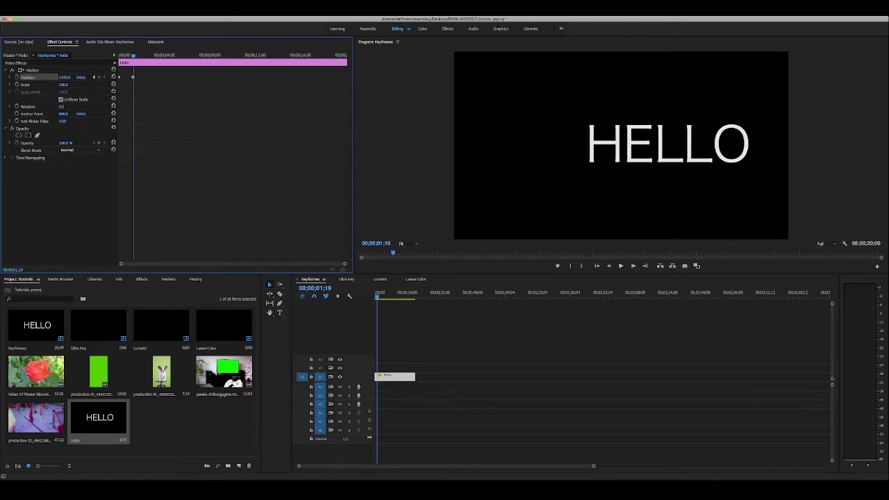
key("space")
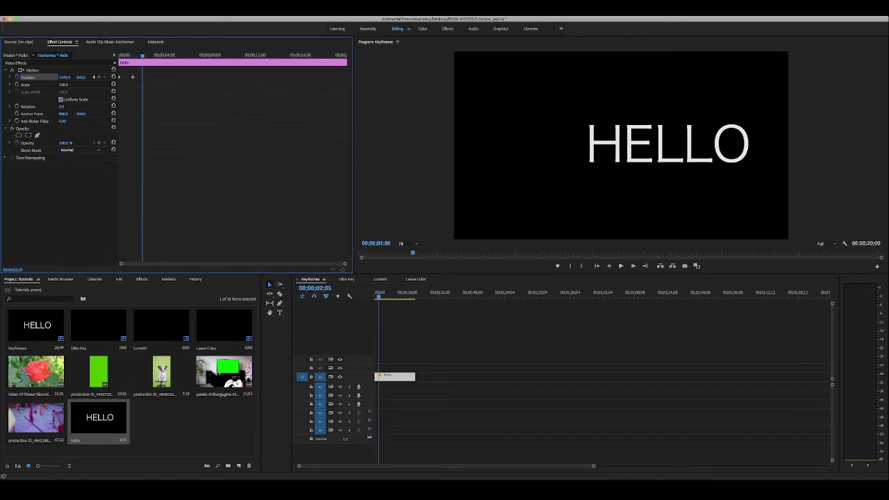
left_click_drag(64, 77, 0, 77)
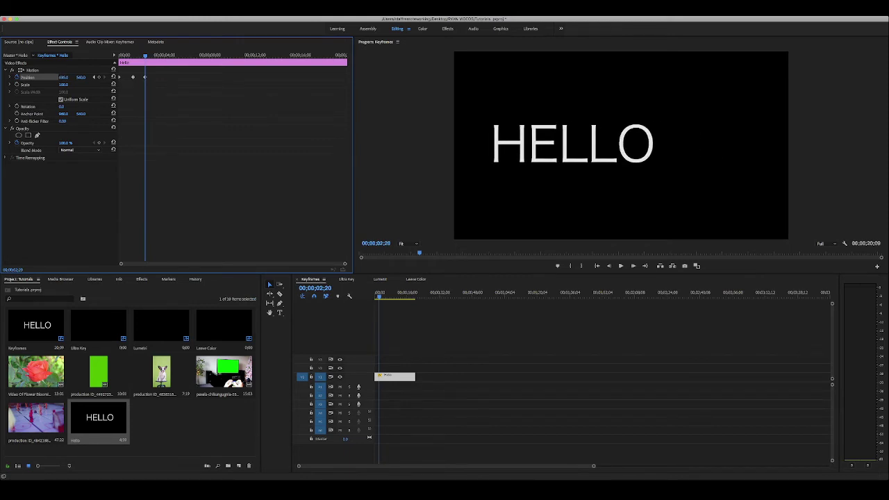
Step: Move the three Position keyframes closer together, with the middle one at about 01;01
key("space")
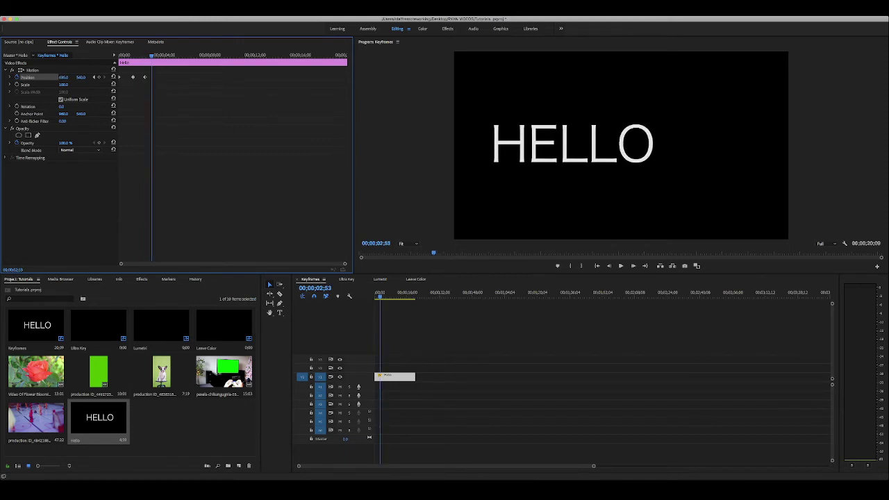
key("space")
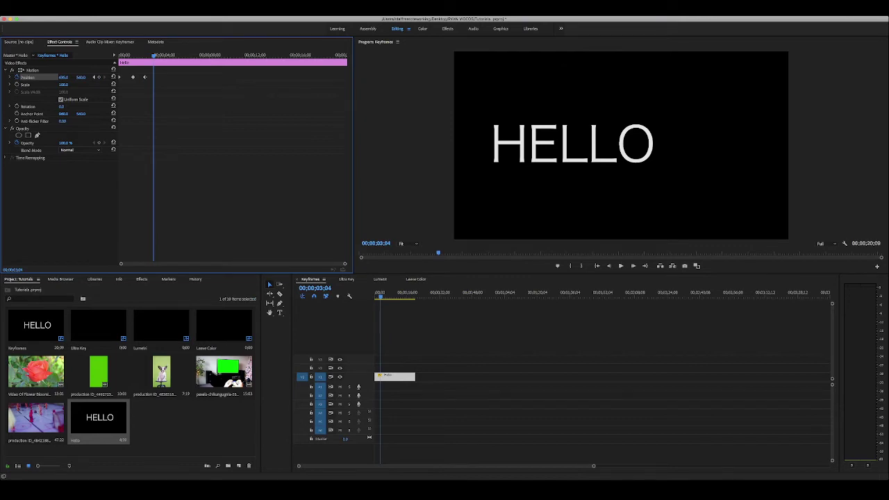
left_click_drag(154, 55, 137, 77)
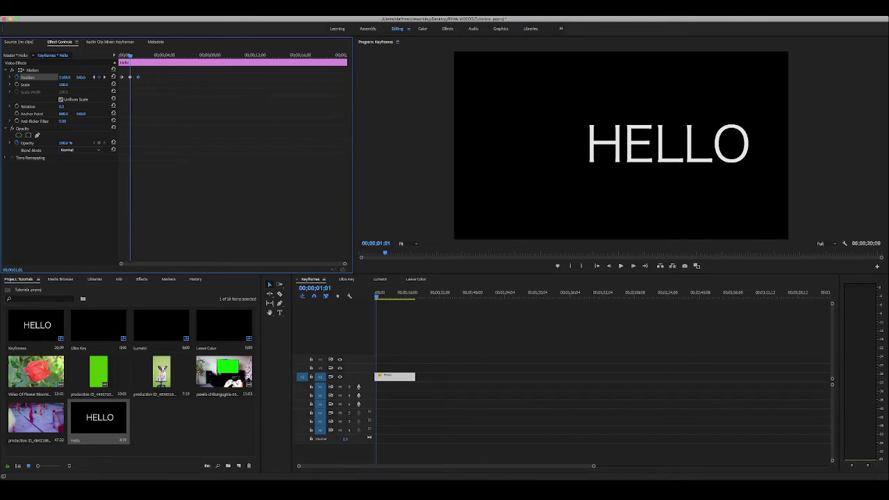
left_click_drag(345, 264, 193, 264)
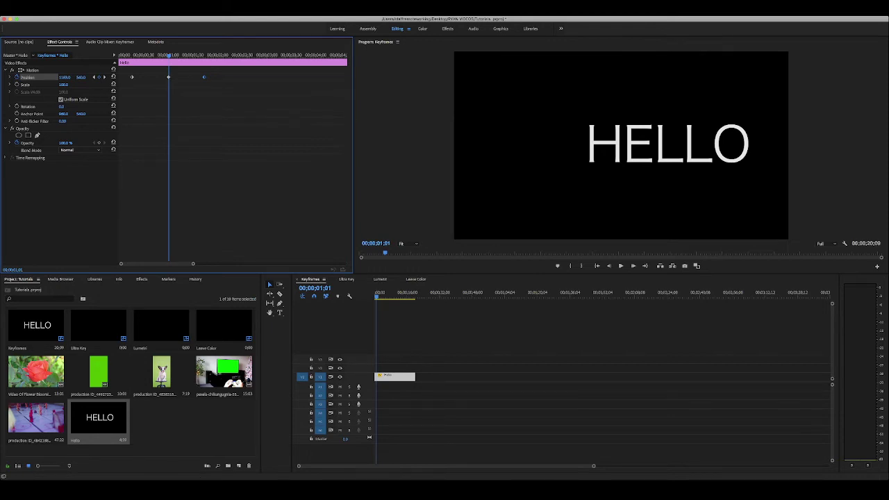
Step: Try adding vertical Position changes between the existing keyframes, the first at 00;41
left_click_drag(169, 55, 152, 55)
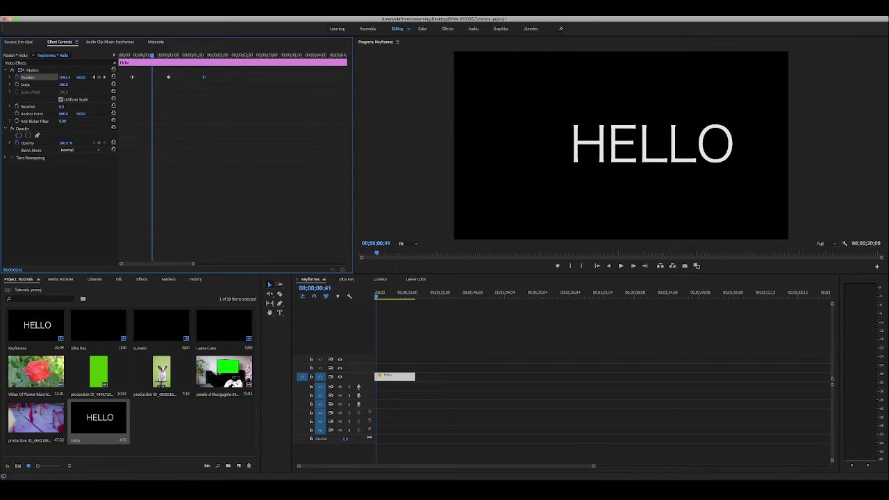
left_click_drag(81, 78, 100, 77)
left_click_drag(152, 54, 186, 55)
left_click_drag(82, 77, 66, 77)
left_click_drag(186, 55, 131, 55)
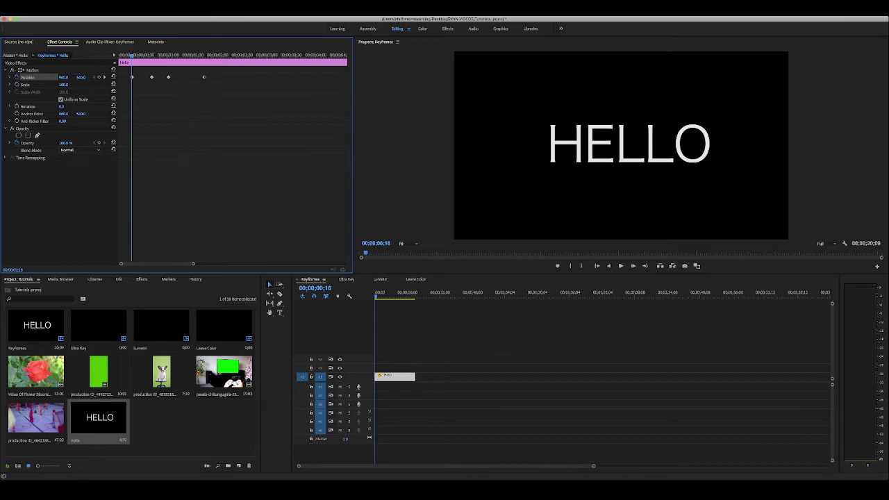
Step: Delete the two middle Position keyframes and scrub through the movement between the first and last ones
left_click_drag(132, 55, 150, 55)
key("Delete")
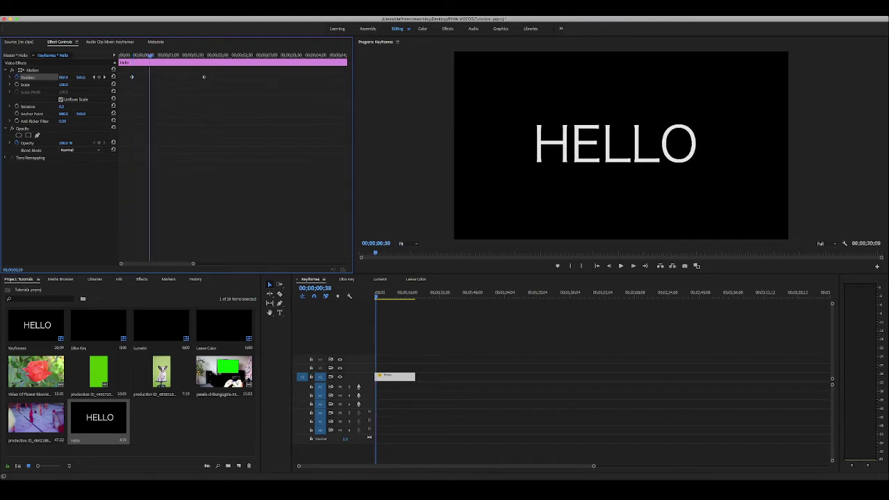
left_click_drag(150, 55, 179, 55)
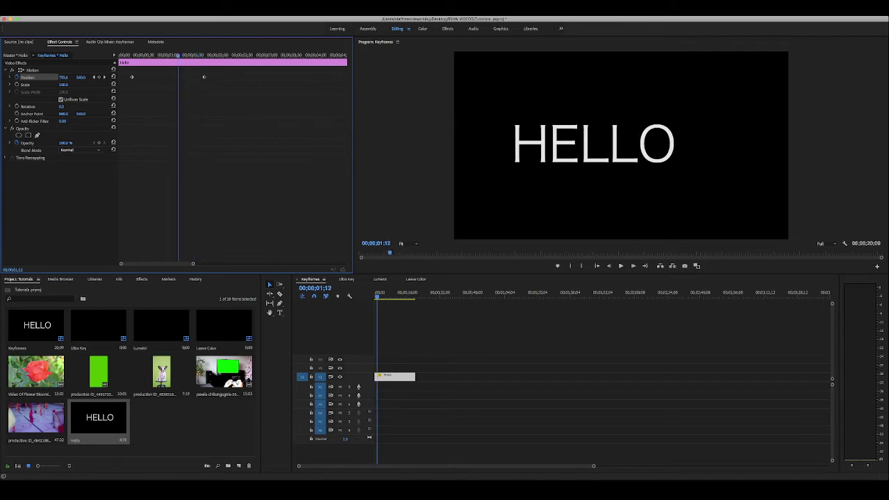
Step: Remove all Position keyframes and set the clip's horizontal position to about 940, with the playhead at the start
left_click(17, 77)
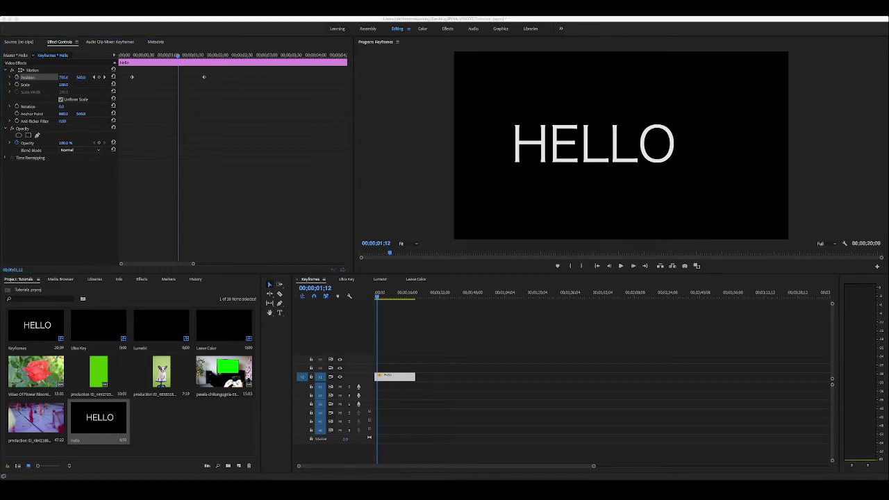
key("Return")
left_click_drag(177, 56, 119, 55)
left_click_drag(63, 77, 148, 77)
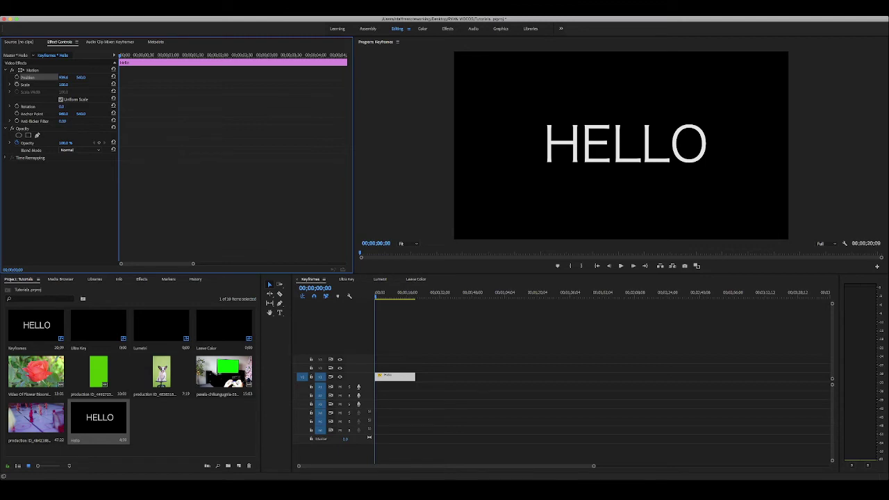
Step: Keyframe the clip's Scale at 100 at the start and about 145 at 00;21, and play it back
left_click(16, 84)
left_click_drag(119, 55, 140, 56)
key("Right")
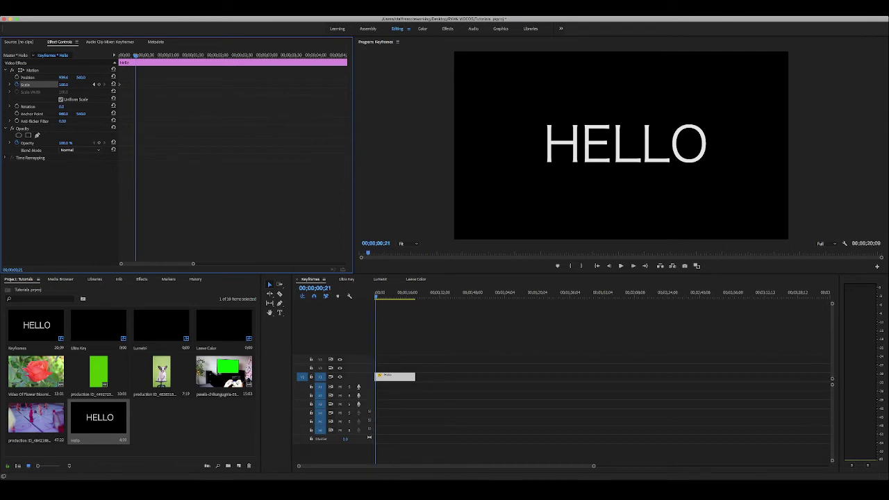
left_click_drag(64, 84, 79, 85)
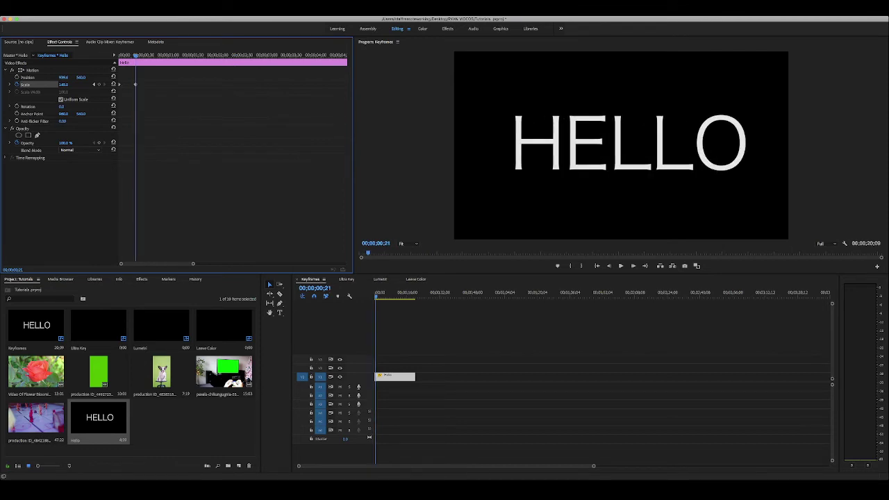
key("Home")
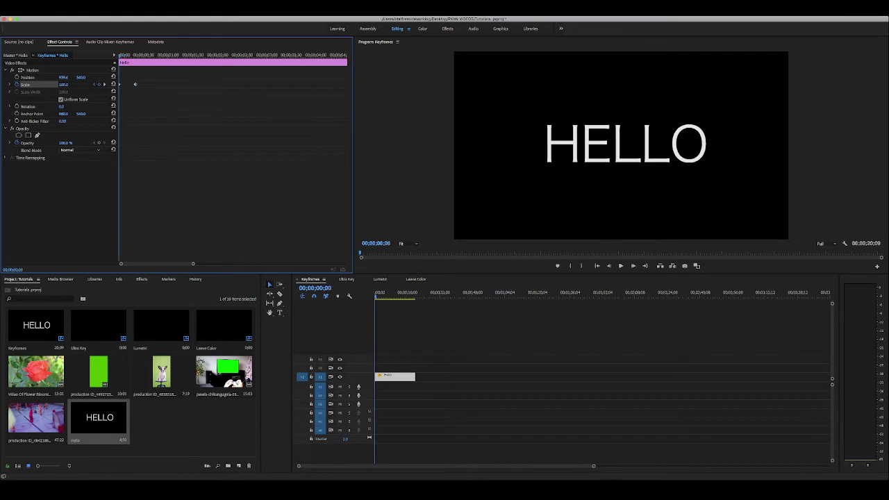
key("space")
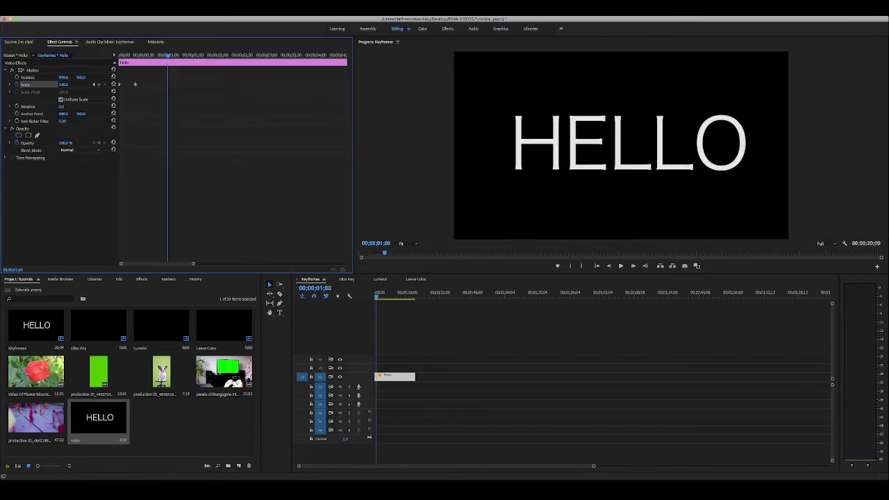
Step: Slow the zoom by moving the second Scale keyframe to about 02;00, and play the animation from the start
left_click_drag(135, 85, 218, 85)
left_click(120, 56)
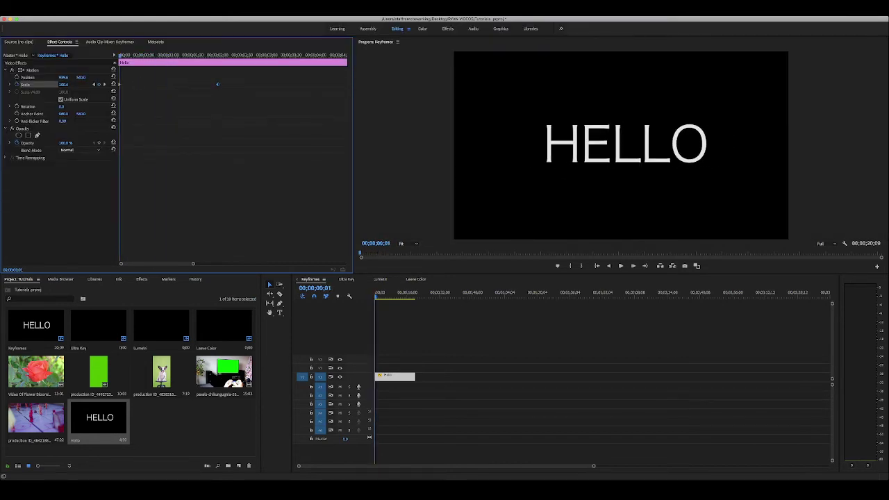
key("space")
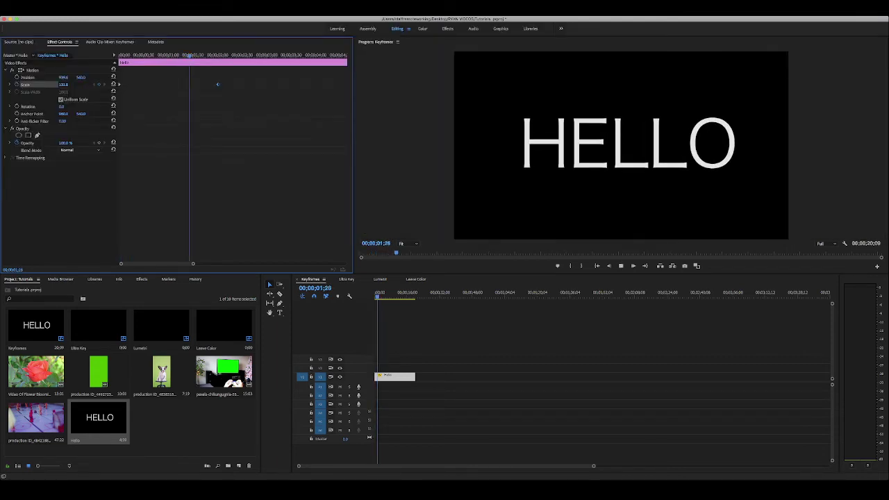
key("space")
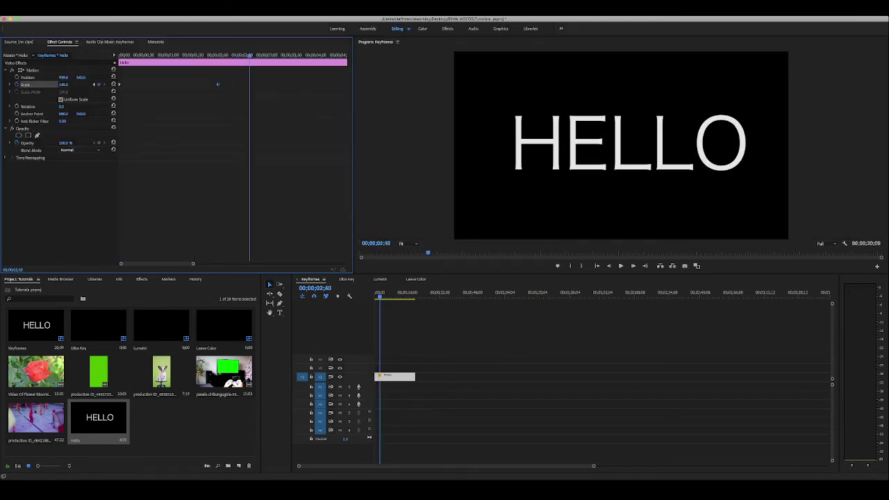
Step: Return the playhead to the start and remove all Scale keyframes
key("Home")
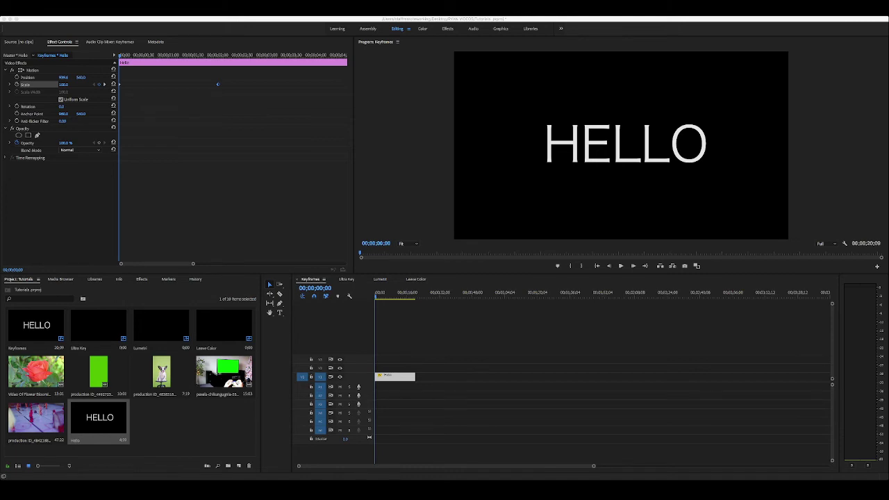
key("Return")
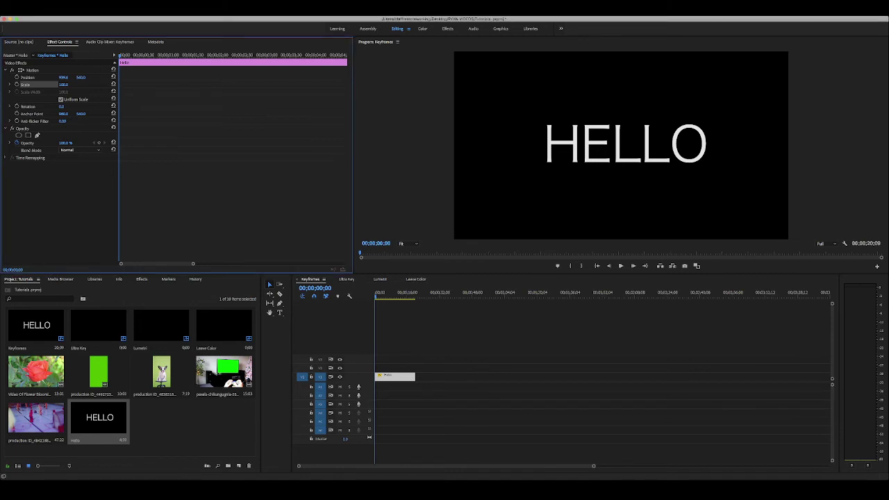
Step: Move the clip's anchor point slightly upward in the preview, onto the middle of the HELLO text
left_click(32, 114)
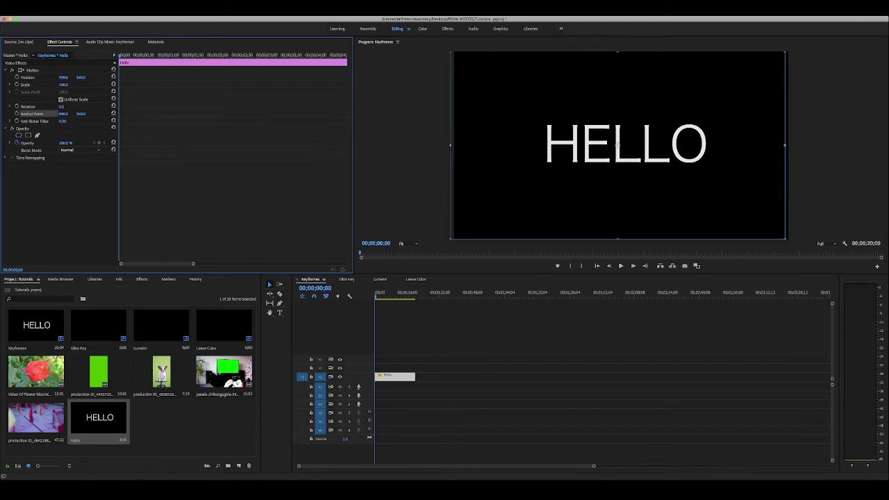
left_click_drag(617, 145, 618, 143)
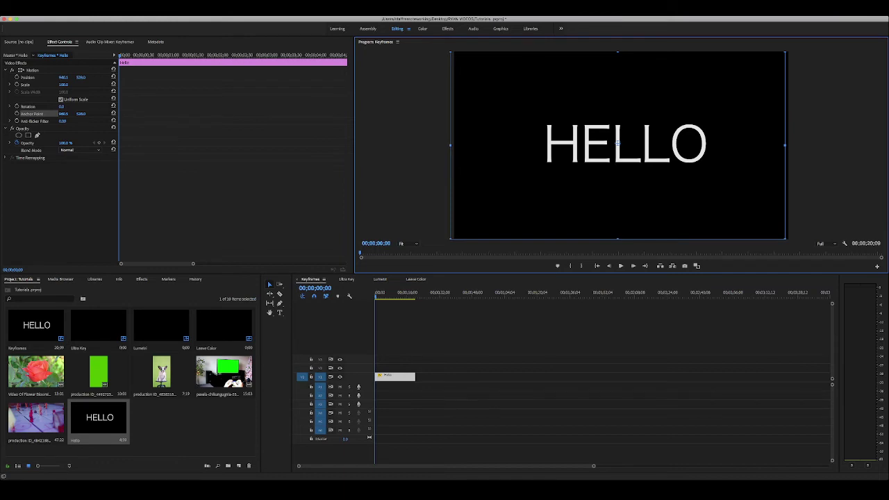
Step: Try rotating the HELLO title about -7° around its centred anchor point, and reset Rotation to 0
mouse_move(62, 106)
left_mouse_down()
mouse_move(97, 106)
mouse_move(49, 106)
mouse_move(69, 106)
mouse_move(60, 106)
left_mouse_up()
left_click(63, 106)
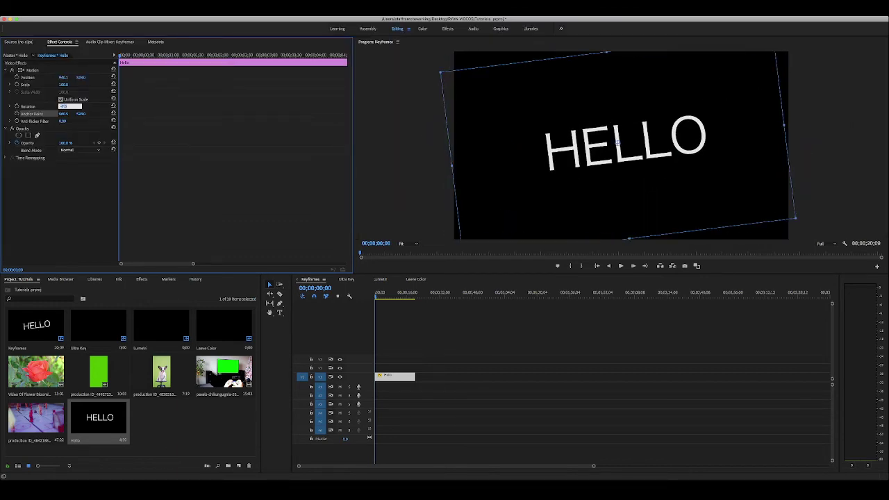
type("0")
key("Return")
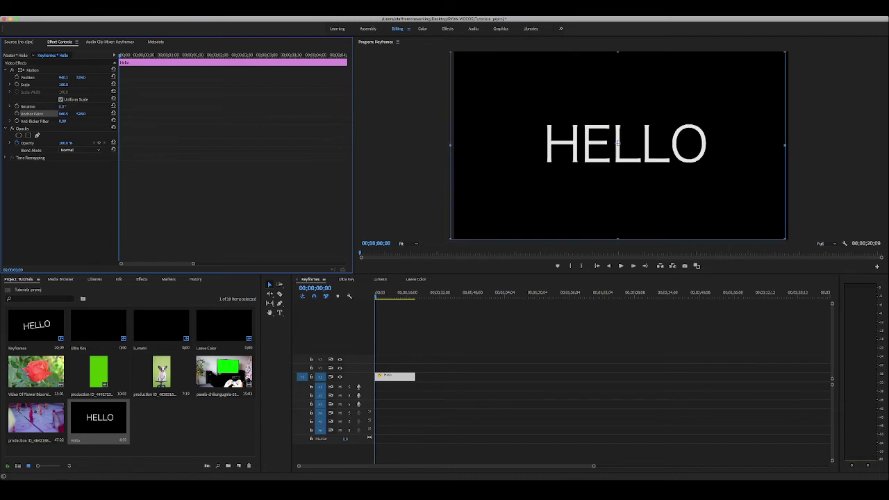
Step: Try rotating the title about 22° with the anchor point on the letter O, and restore Rotation to 0 and the anchor to the text's middle
left_click_drag(617, 143, 703, 144)
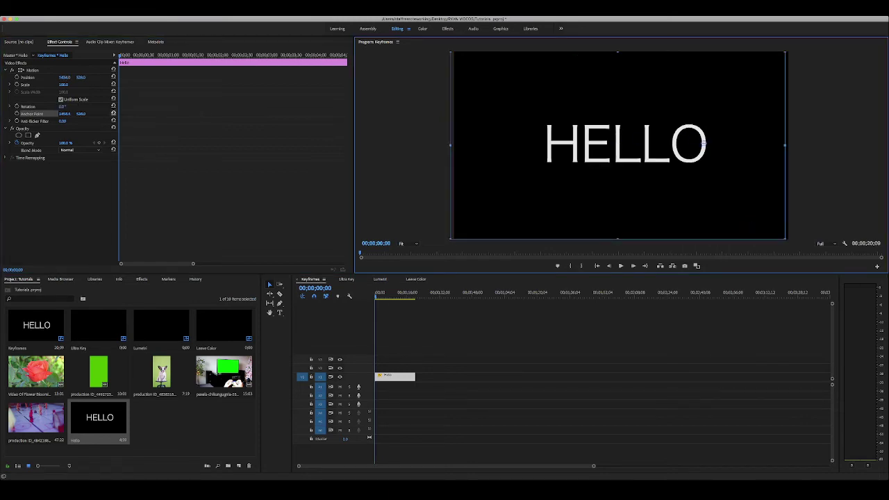
mouse_move(62, 106)
left_mouse_down()
mouse_move(97, 107)
mouse_move(76, 107)
left_mouse_up()
left_click(62, 107)
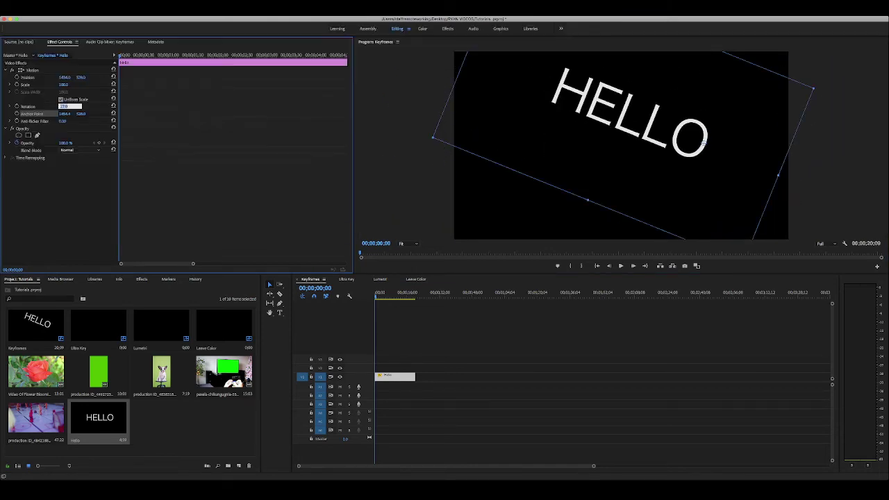
type("0")
key("Return")
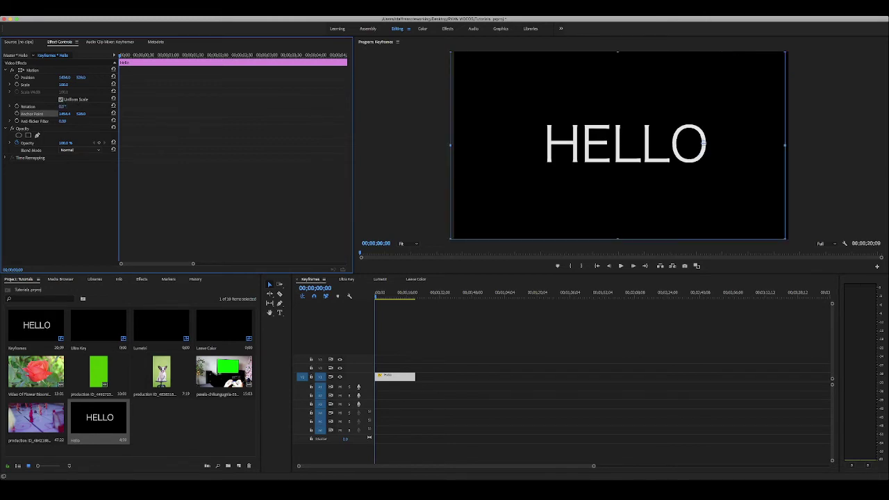
left_click_drag(703, 143, 617, 144)
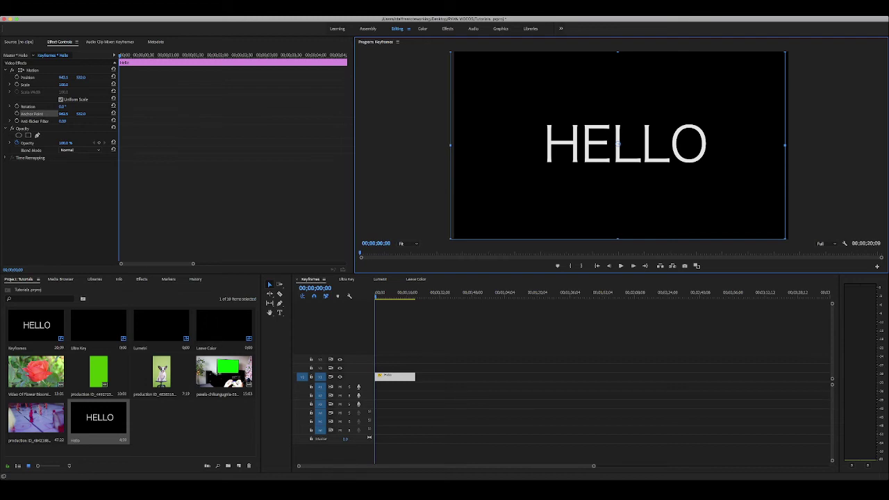
Step: Try Rotation values of 180° and 90° on the title, and reset Rotation to 0
left_click(62, 107)
type("100")
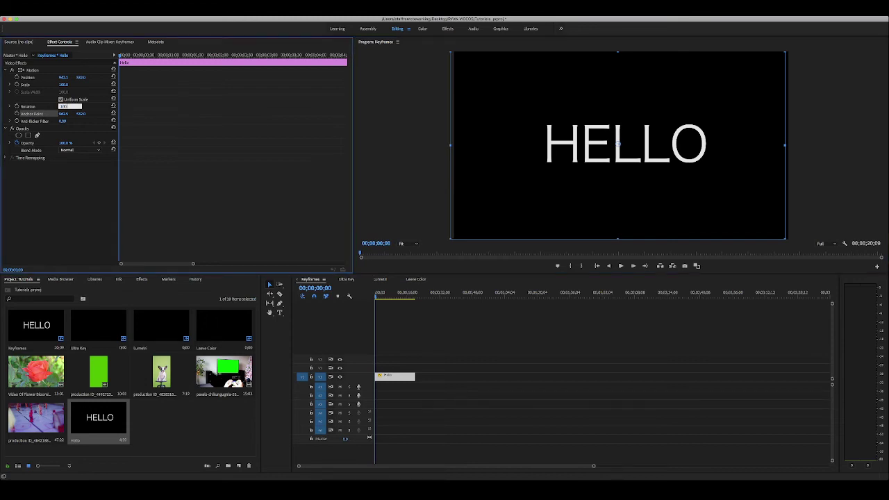
key("Return")
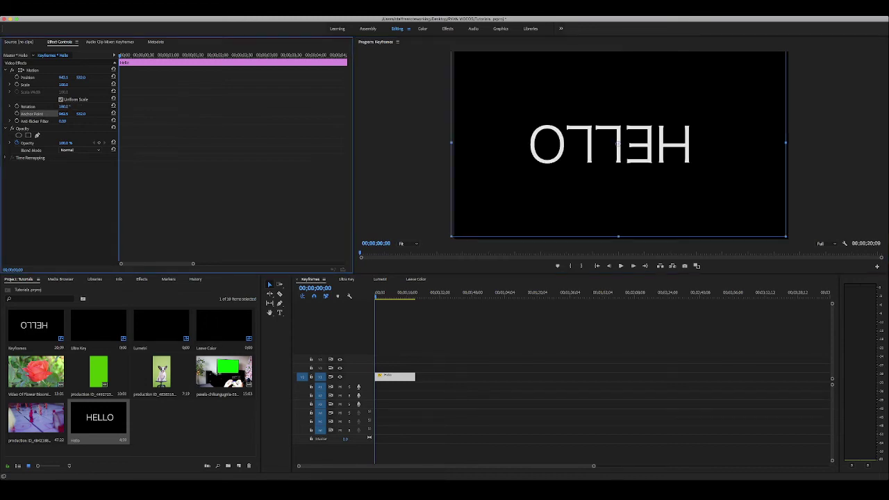
left_click(65, 106)
type("90")
key("Return")
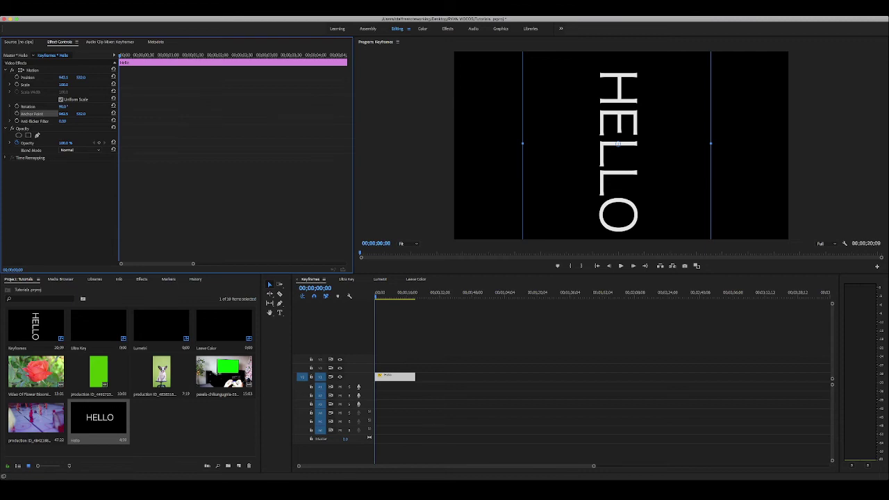
left_click(64, 106)
type("0")
key("Return")
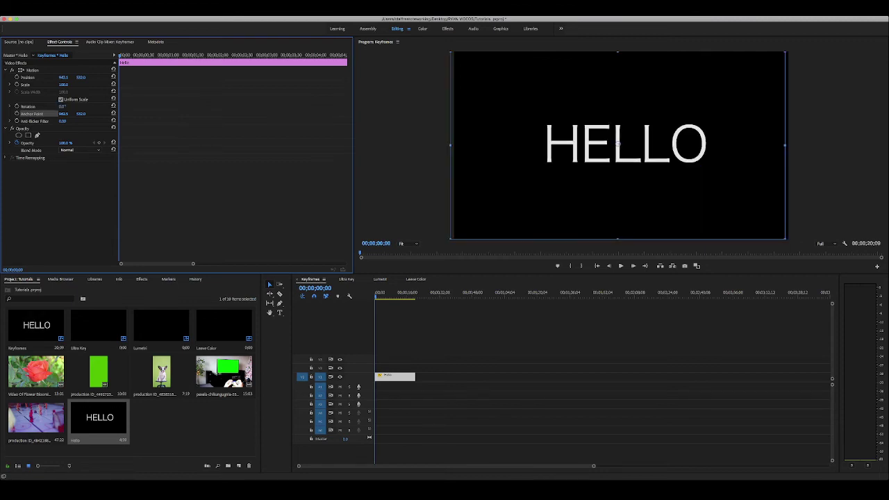
Step: Try a Rotation of -30° on the title, and reset it to 0
left_click(63, 106)
type("-30")
key("Return")
left_click(64, 106)
type("0")
key("Return")
Step: Keyframe Rotation at 0° at the clip's start and five full turns (5x0.0°) at 01;11, and play it from the start
left_click(17, 106)
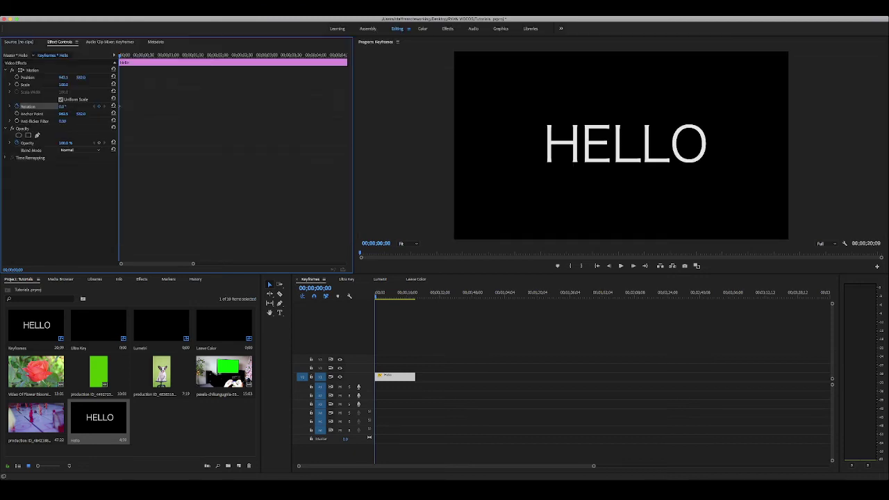
left_click_drag(121, 55, 177, 55)
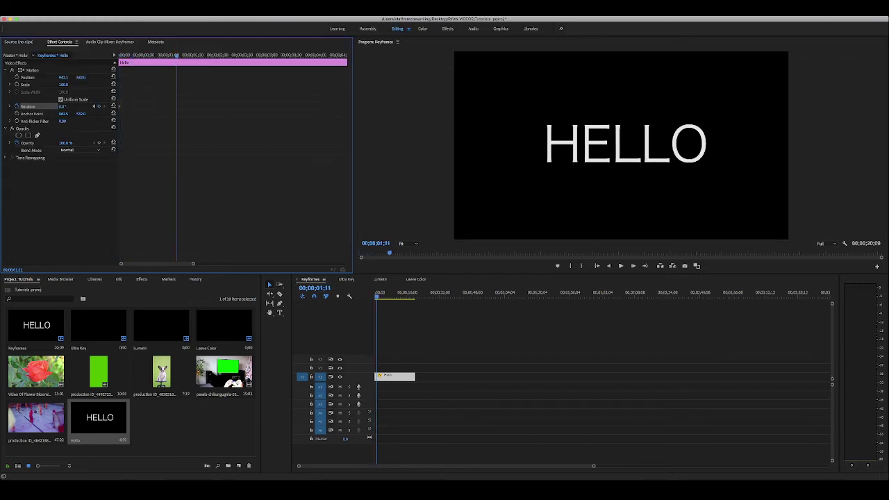
left_click(62, 106)
type("360")
key("Return")
left_click_drag(176, 55, 118, 54)
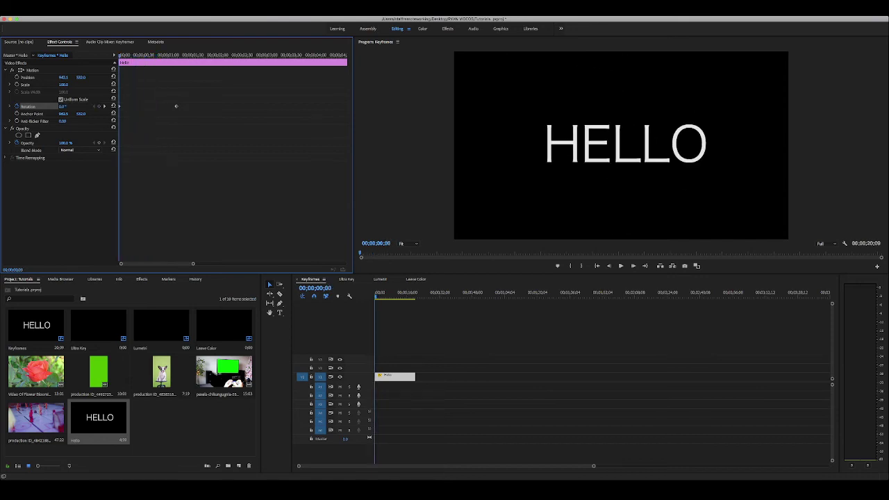
key("space")
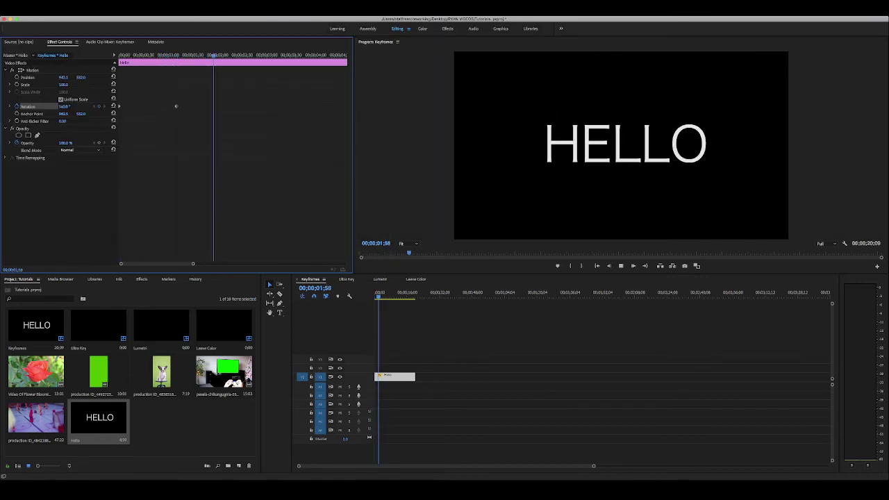
key("space")
Step: Slow the spin by moving the second Rotation keyframe to about 03;01, and play the animation from the start
left_click_drag(175, 106, 266, 106)
key("Home")
key("space")
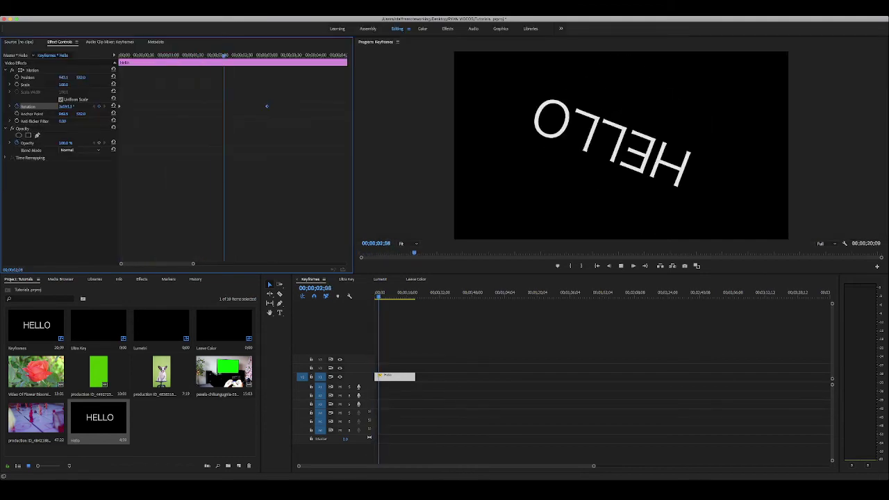
key("space")
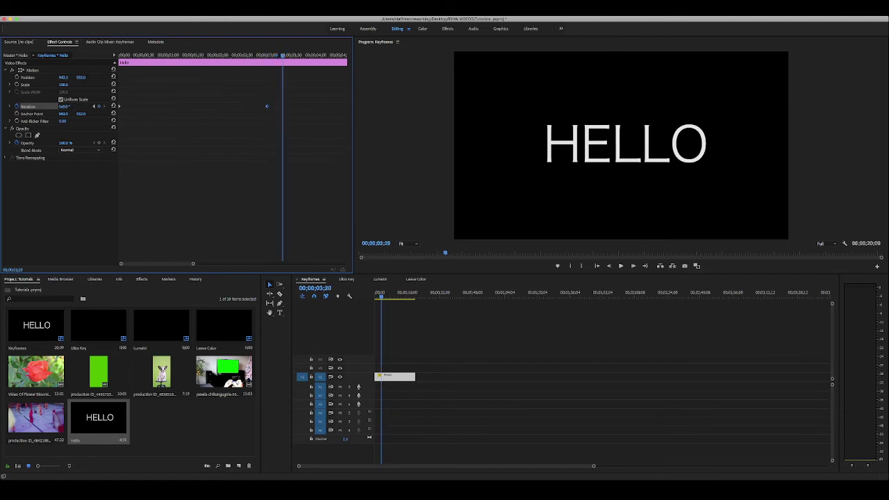
Step: Keyframe Scale at 100 at the start and about 153 at 03;01, alongside the rotation, and play it back
left_click_drag(283, 55, 119, 55)
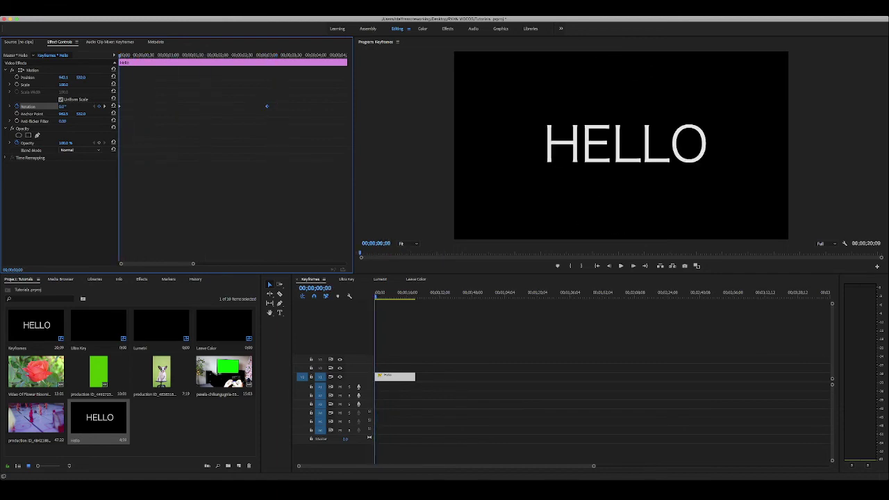
left_click(17, 84)
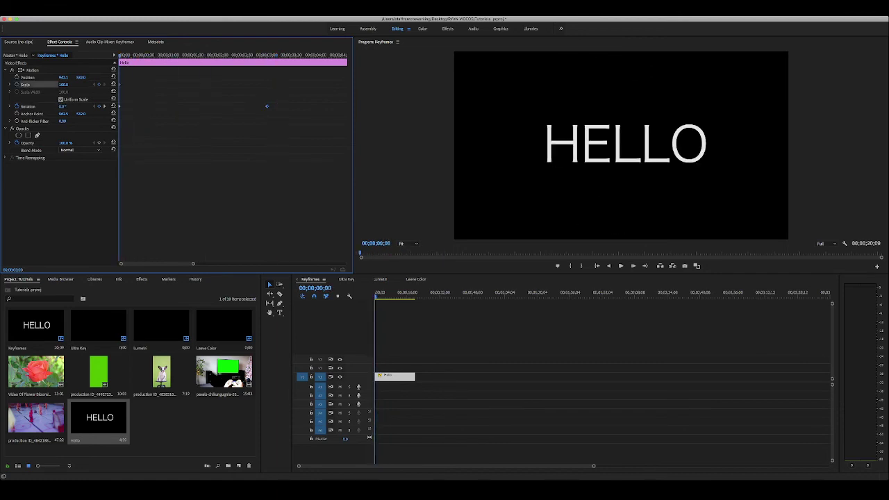
left_click_drag(119, 55, 266, 54)
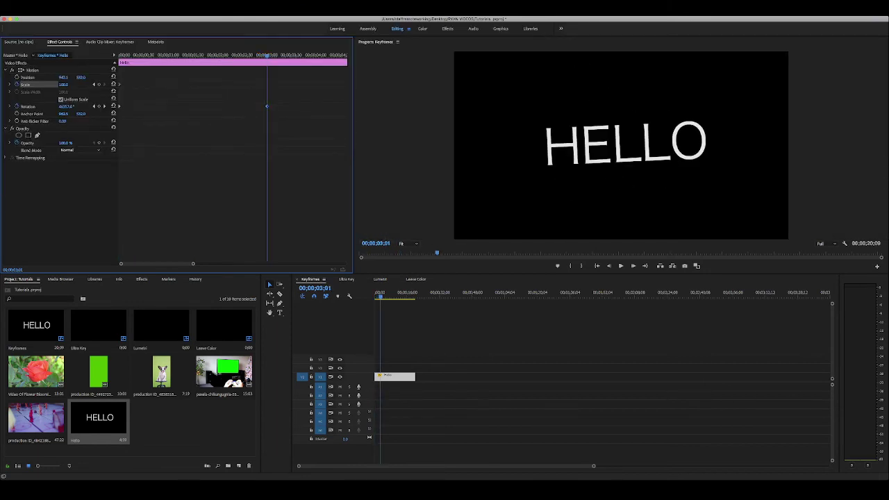
left_click_drag(64, 84, 83, 85)
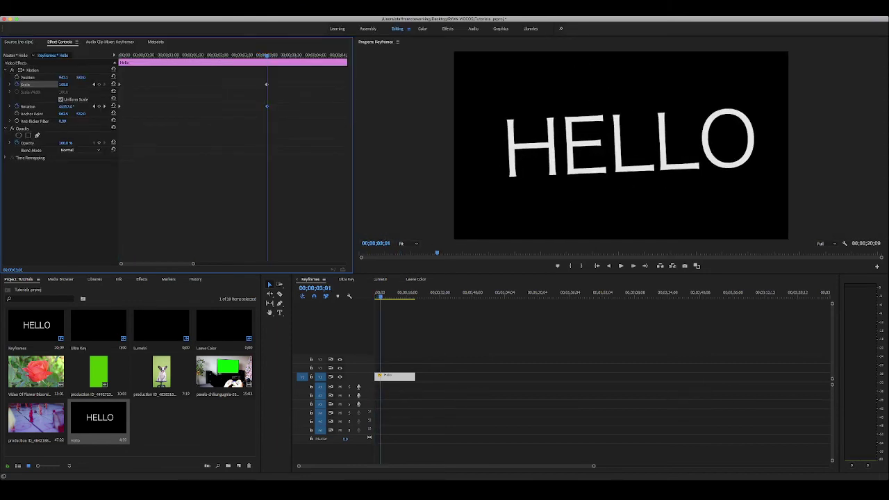
key("space")
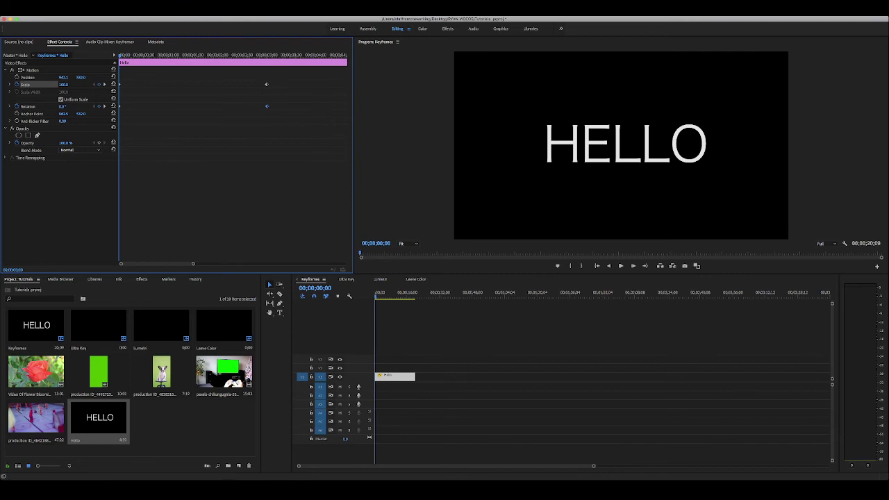
Step: Keyframe Position so the title travels from off-frame left (X about -576) at the start to off-frame right (X about 2675) at 03;01, and play it
left_click_drag(63, 78, 4, 77)
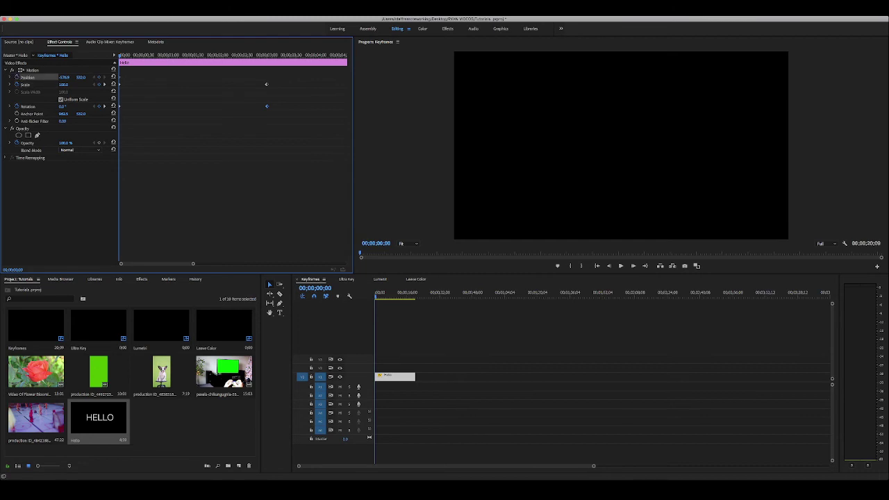
left_click_drag(120, 55, 267, 56)
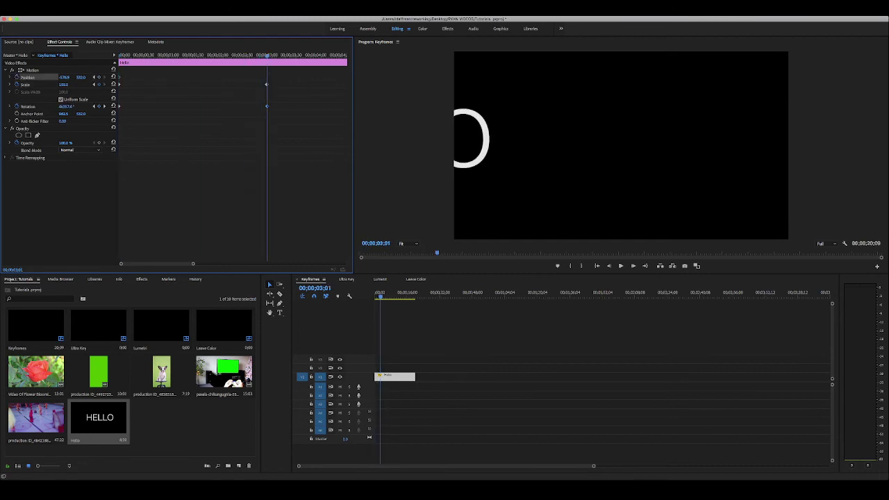
left_click_drag(63, 77, 888, 77)
key("Home")
key("space")
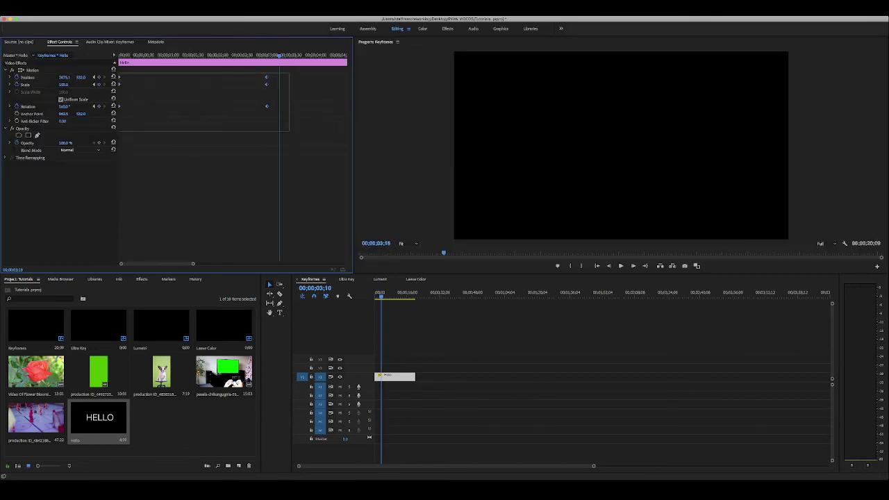
Step: Delete all Position, Scale and Rotation keyframes and turn off animation for the three properties
key("Delete")
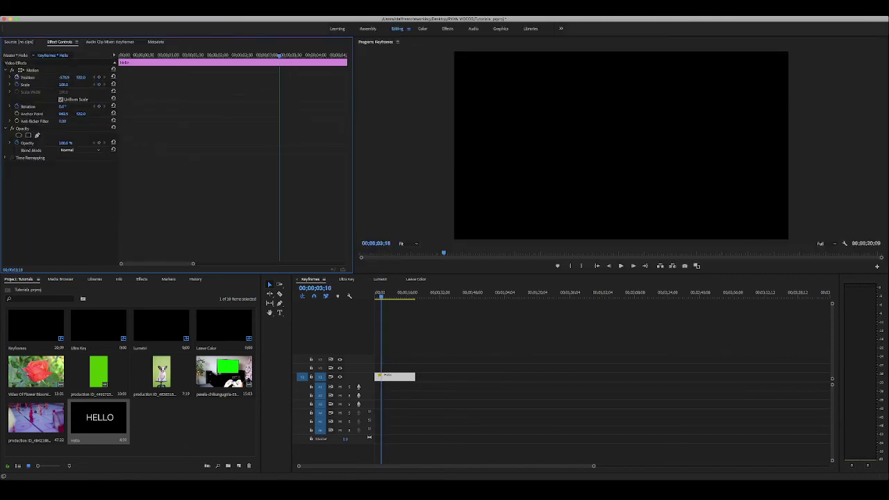
left_click(16, 77)
left_click(16, 84)
left_click(17, 106)
Step: Bring the title back to the middle of the frame with a Position X of about 939
left_click_drag(64, 77, 28, 77)
left_click(65, 77)
left_click(70, 191)
left_click_drag(65, 77, 169, 77)
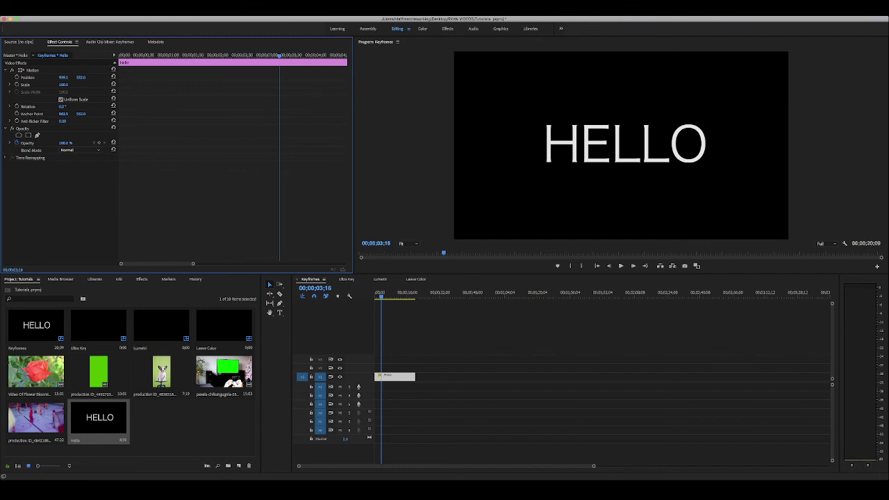
Step: Keyframe Opacity at 100% at the clip's start and 0% at 01;06, and play the fade-out from the start
left_click_drag(279, 55, 118, 56)
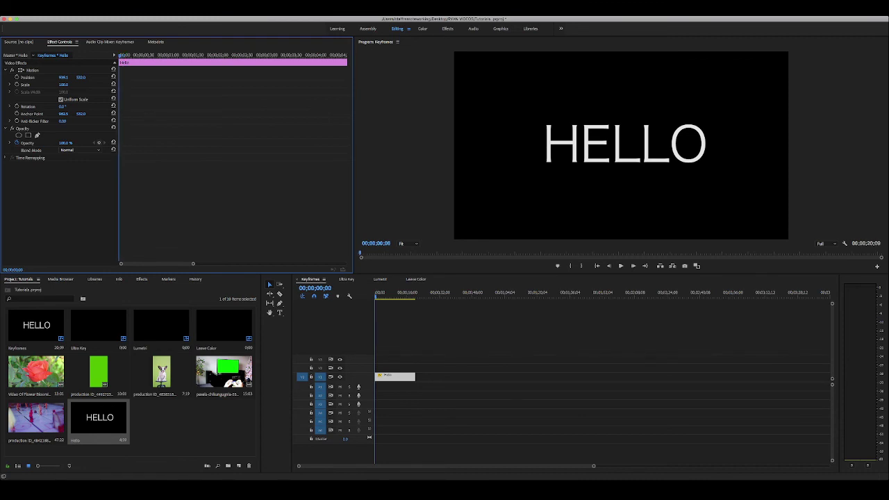
left_click(100, 142)
key("space")
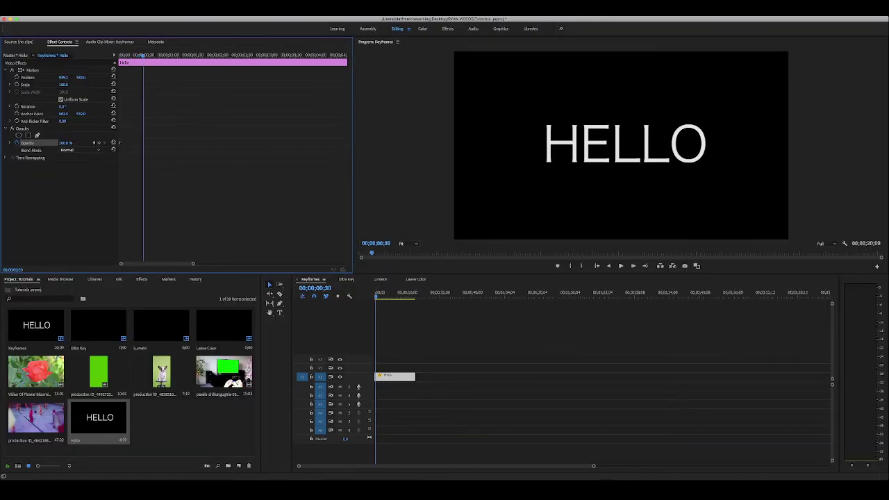
left_click_drag(179, 55, 172, 55)
left_click_drag(65, 143, 14, 143)
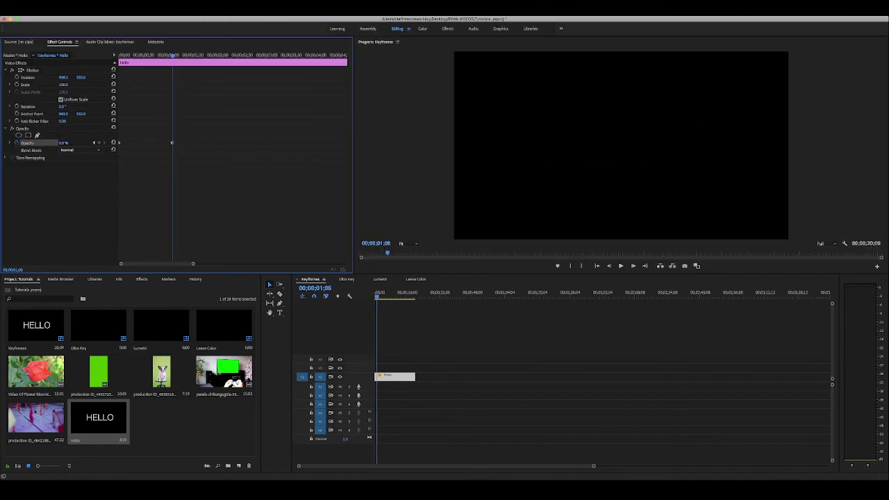
key("Home")
key("space")
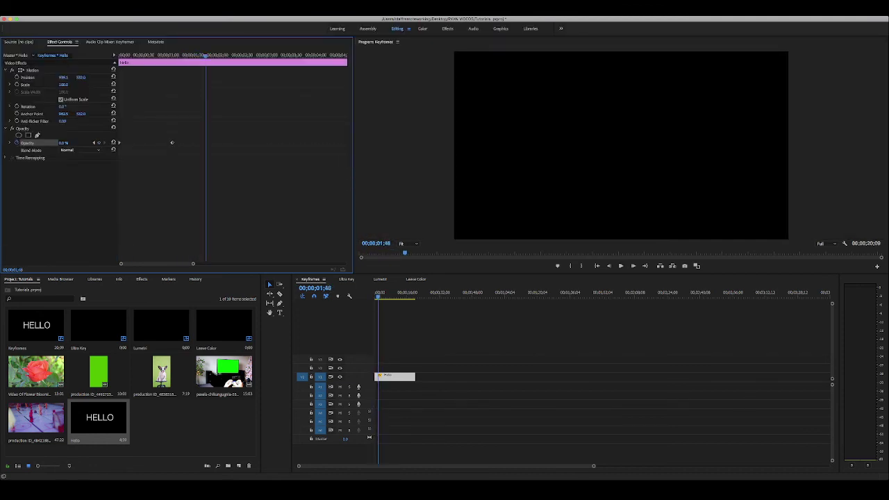
Step: Expand the Opacity graphs, ease both Opacity keyframes, and lengthen the first keyframe's curve handle for a more gradual start of the fade
key("Left")
key("Left")
left_click(10, 143)
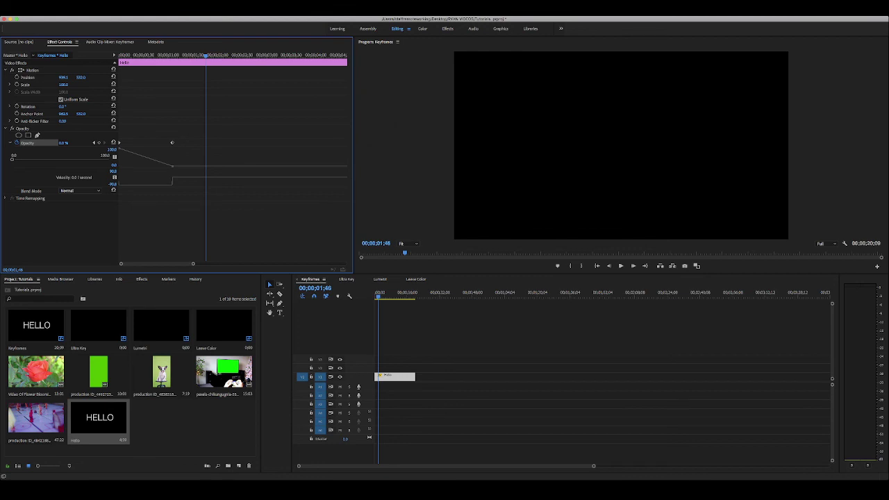
left_click_drag(186, 138, 119, 147)
mouse_move(128, 150)
left_mouse_down()
mouse_move(142, 146)
mouse_move(147, 155)
mouse_move(132, 161)
mouse_move(143, 151)
left_mouse_up()
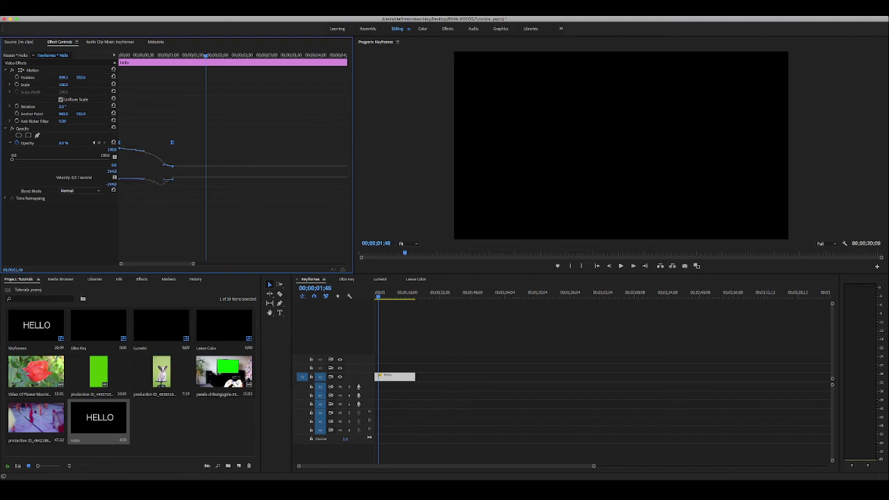